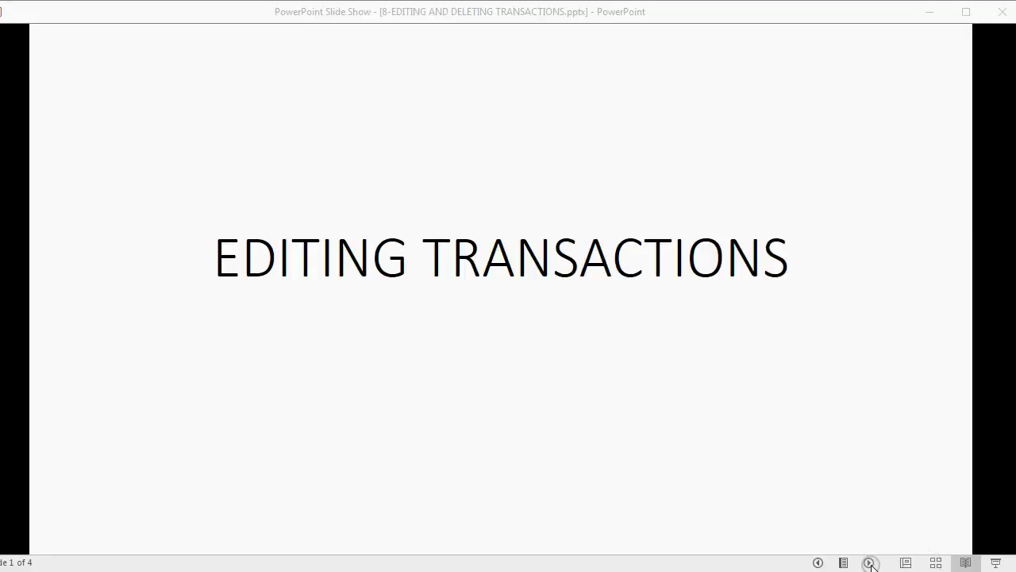
- Reveal the 'Basic Mistake Fixing' subtitle on the Editing Transactions title slide
{"action": "left_click", "coordinate": [871, 563]}
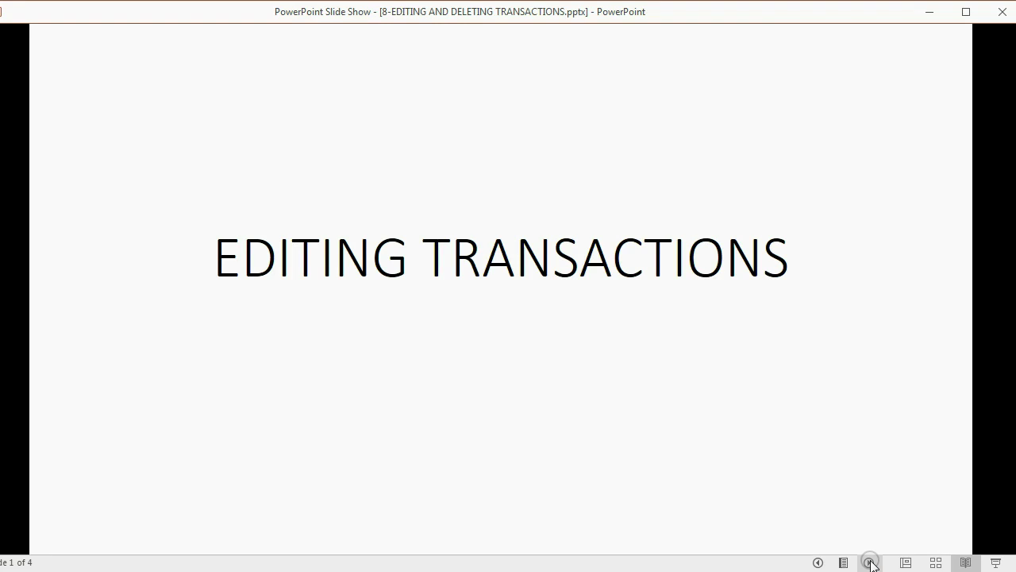
{"action": "left_click", "coordinate": [871, 564]}
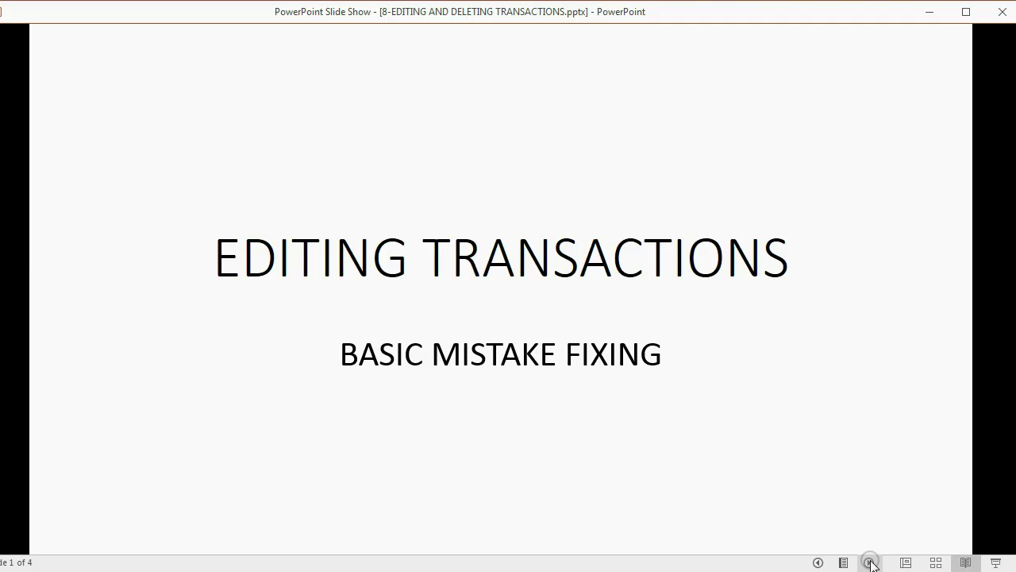
- Present slide 2's accumulated-results, customer balance detail and individual-transaction points, then go to slide 3
{"action": "left_click", "coordinate": [871, 562]}
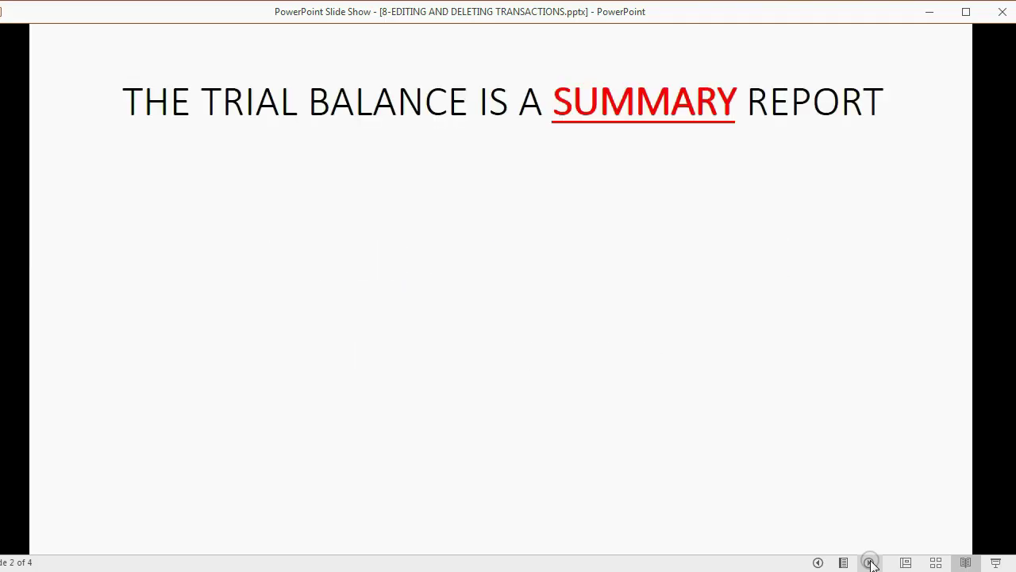
{"action": "left_click", "coordinate": [871, 562]}
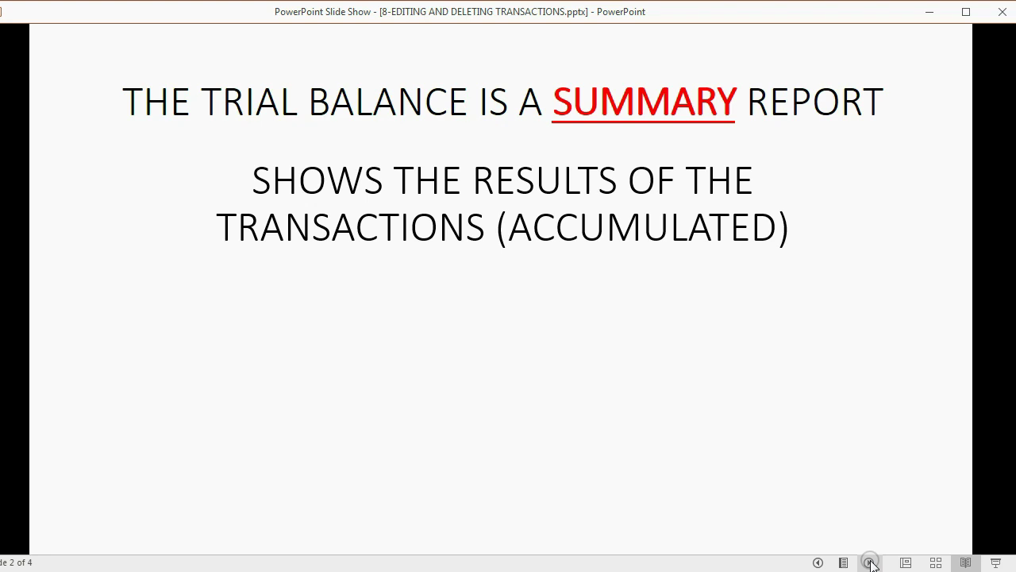
{"action": "left_click", "coordinate": [871, 562]}
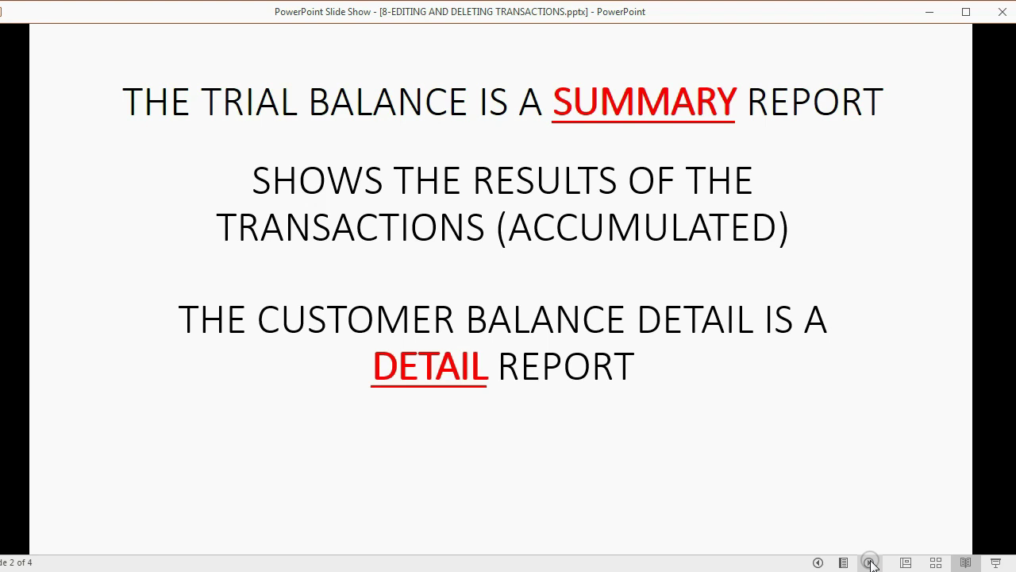
{"action": "left_click", "coordinate": [871, 562]}
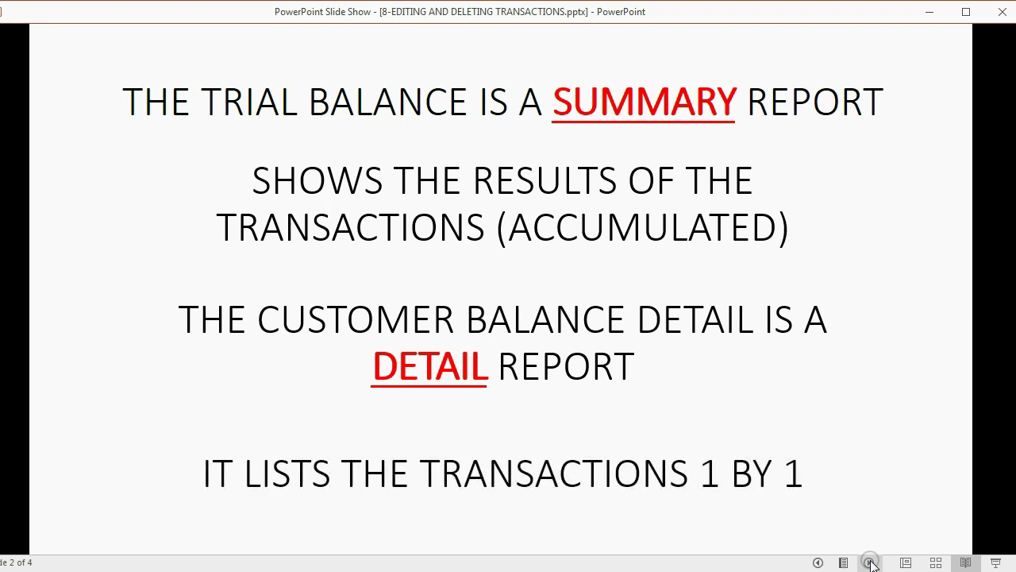
{"action": "left_click", "coordinate": [871, 563]}
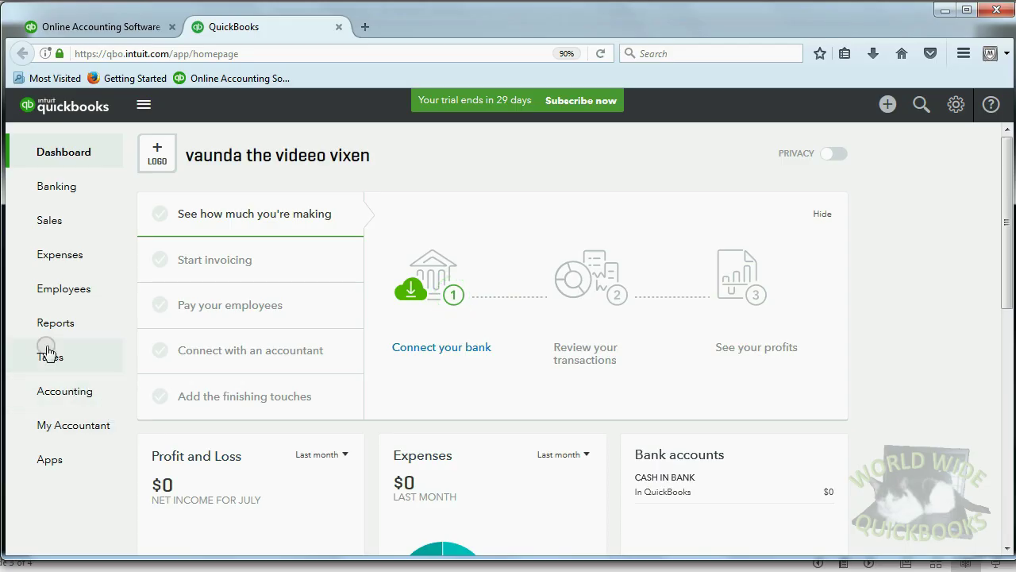
- Run the Customer Balance Detail custom report and scroll to its $21,820.00 total
{"action": "left_click", "coordinate": [55, 323]}
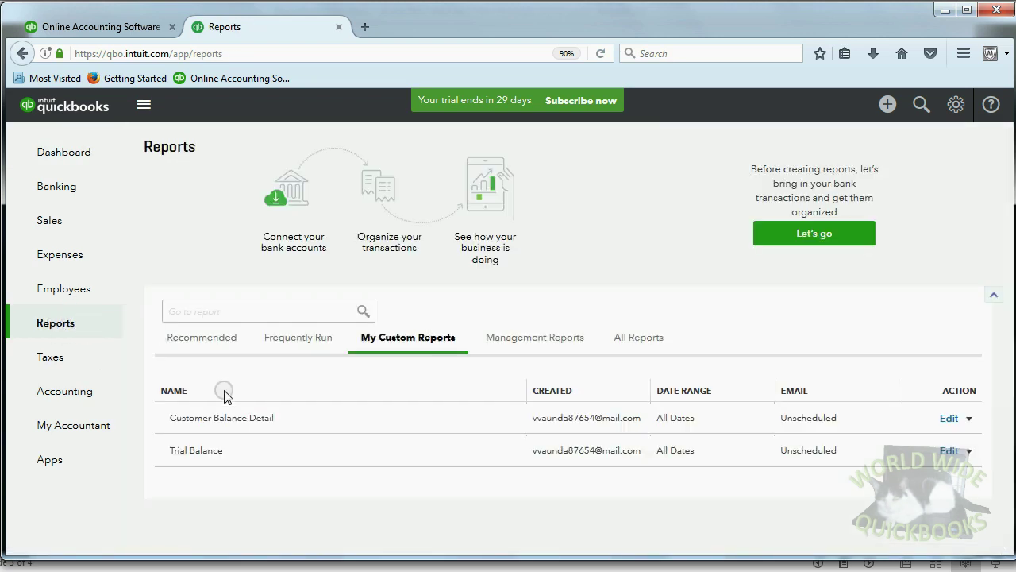
{"action": "left_click", "coordinate": [228, 419]}
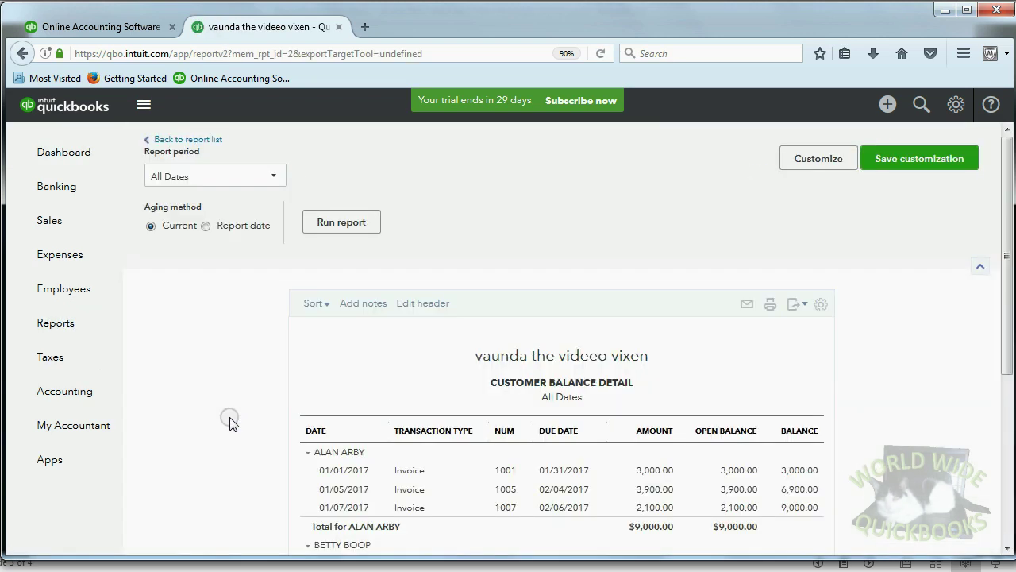
{"action": "scroll", "coordinate": [424, 241], "scroll_direction": "down", "scroll_amount": 1}
{"action": "scroll", "coordinate": [427, 369], "scroll_direction": "down", "scroll_amount": 2}
{"action": "scroll", "coordinate": [427, 369], "scroll_direction": "up", "scroll_amount": 1}
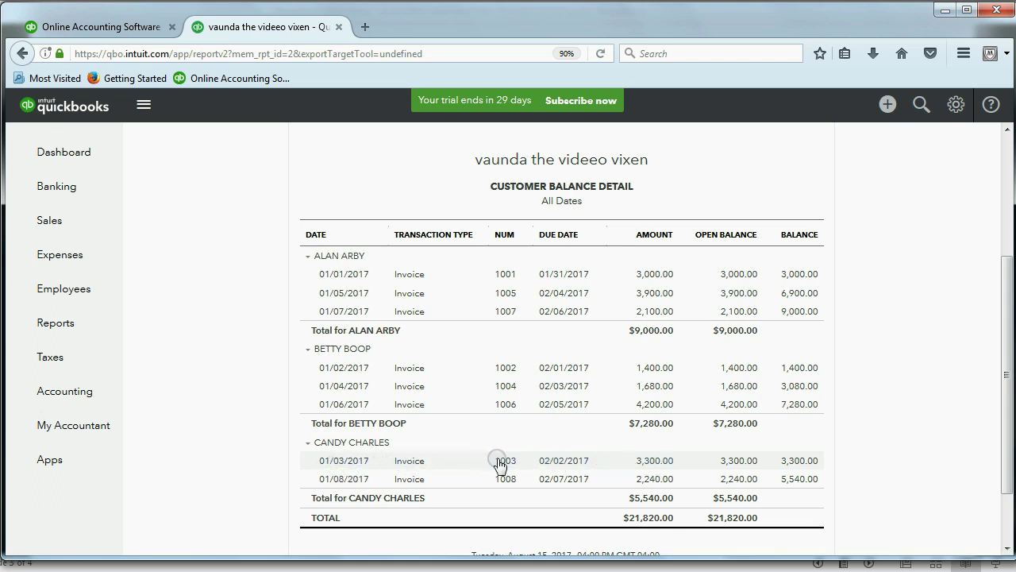
{"action": "left_click", "coordinate": [409, 461]}
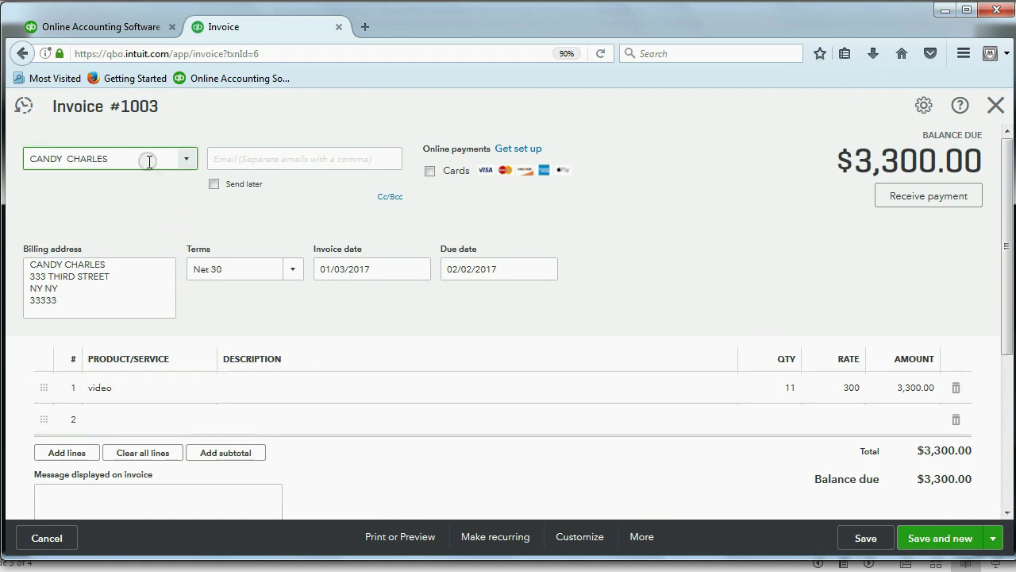
{"action": "left_click", "coordinate": [235, 277]}
{"action": "left_click", "coordinate": [160, 387]}
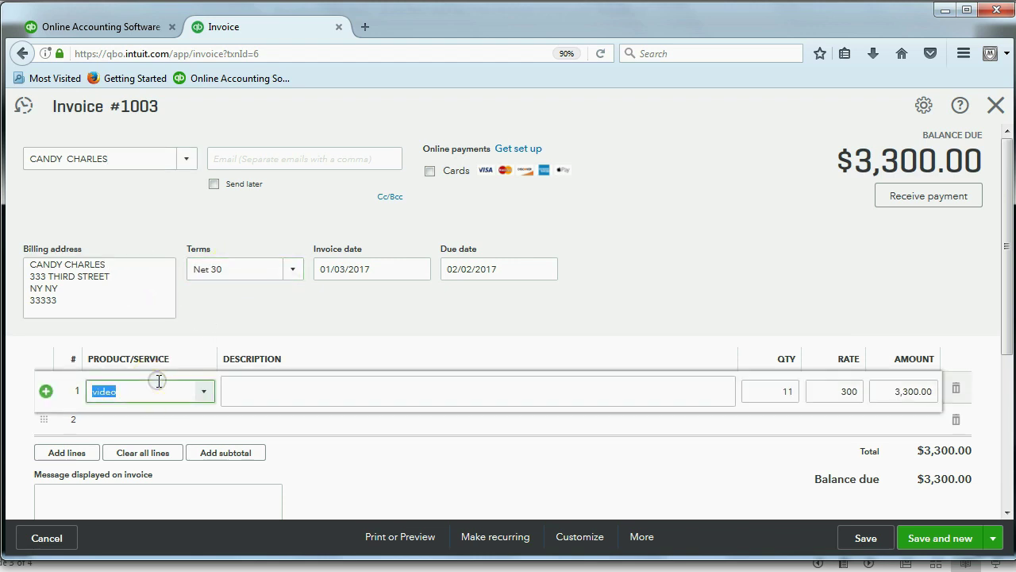
{"action": "left_click", "coordinate": [217, 334]}
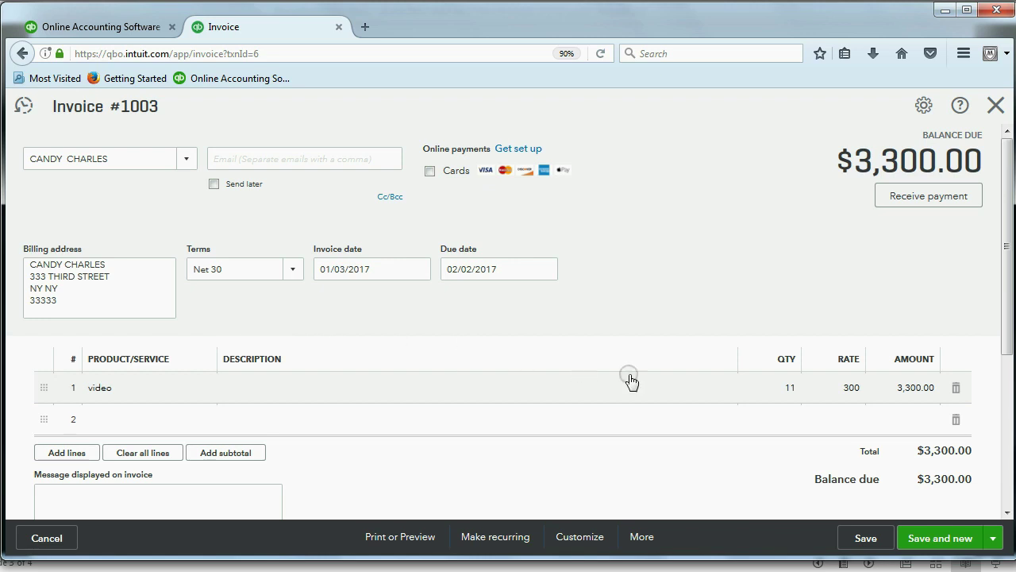
- Change line 1 quantity to 11,000, giving a $3,300,000.00 balance due, and save
{"action": "left_click", "coordinate": [777, 393]}
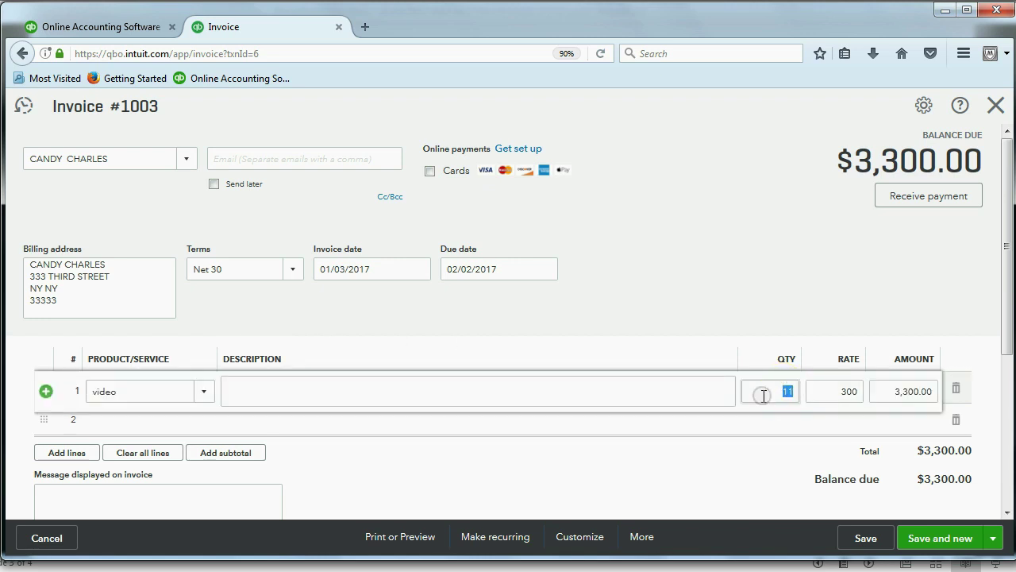
{"action": "type", "text": "11000"}
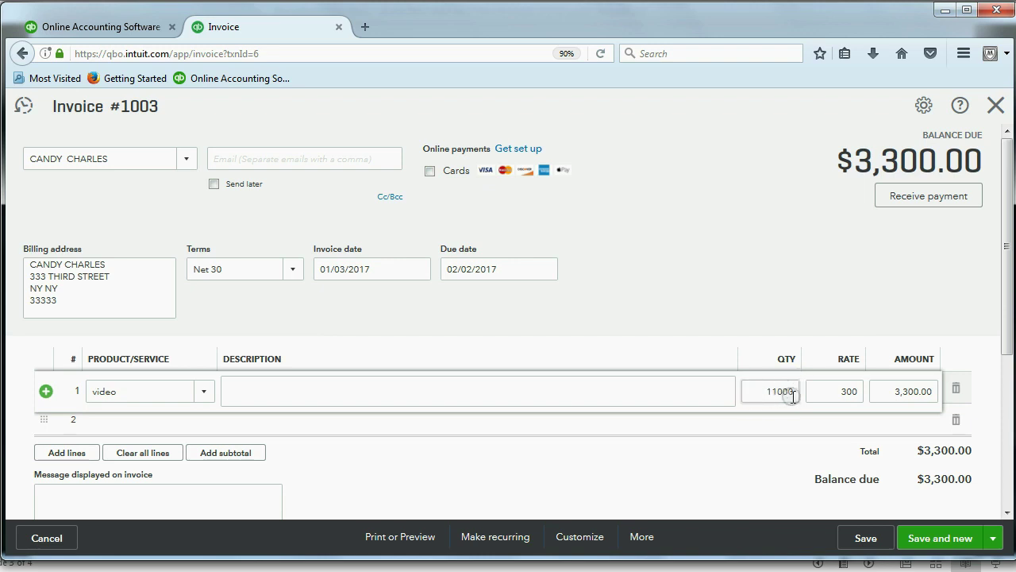
{"action": "key", "text": "Tab"}
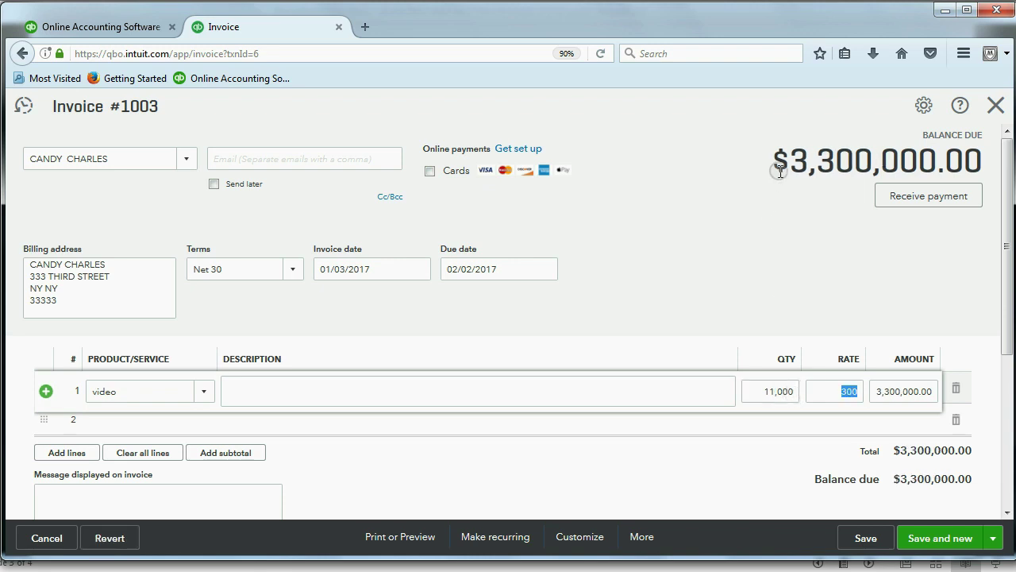
{"action": "left_click_drag", "start_coordinate": [798, 163], "coordinate": [981, 163]}
{"action": "left_click", "coordinate": [744, 232]}
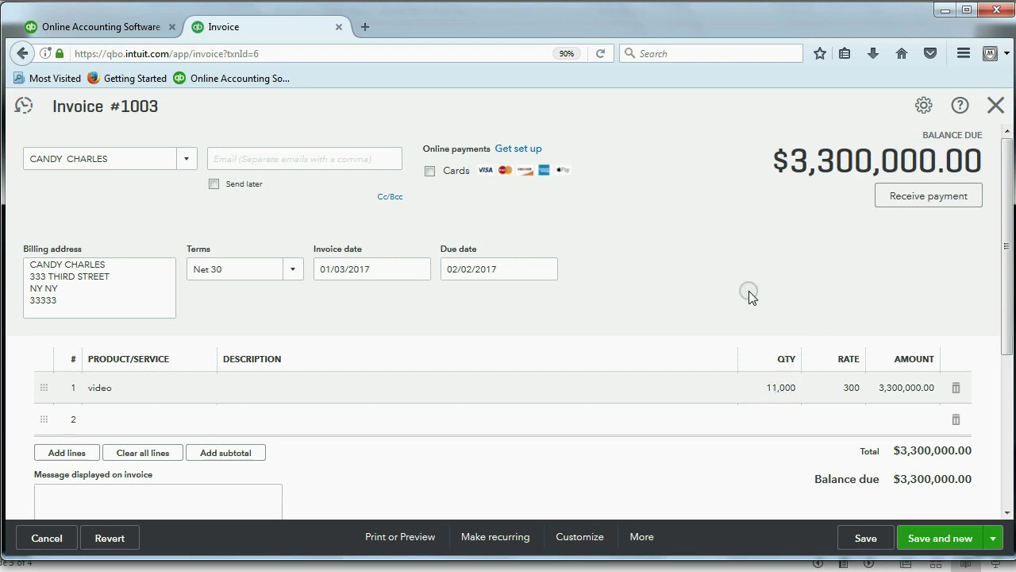
{"action": "left_click", "coordinate": [863, 539]}
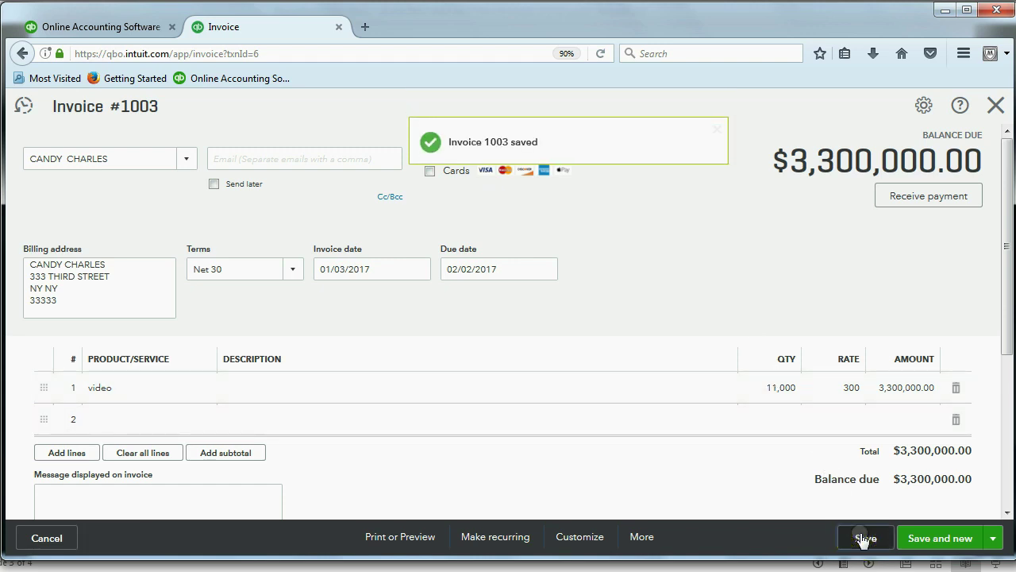
- Close Invoice #1003 to return to the report showing its 3,300,000.00 balance
{"action": "left_click", "coordinate": [985, 107]}
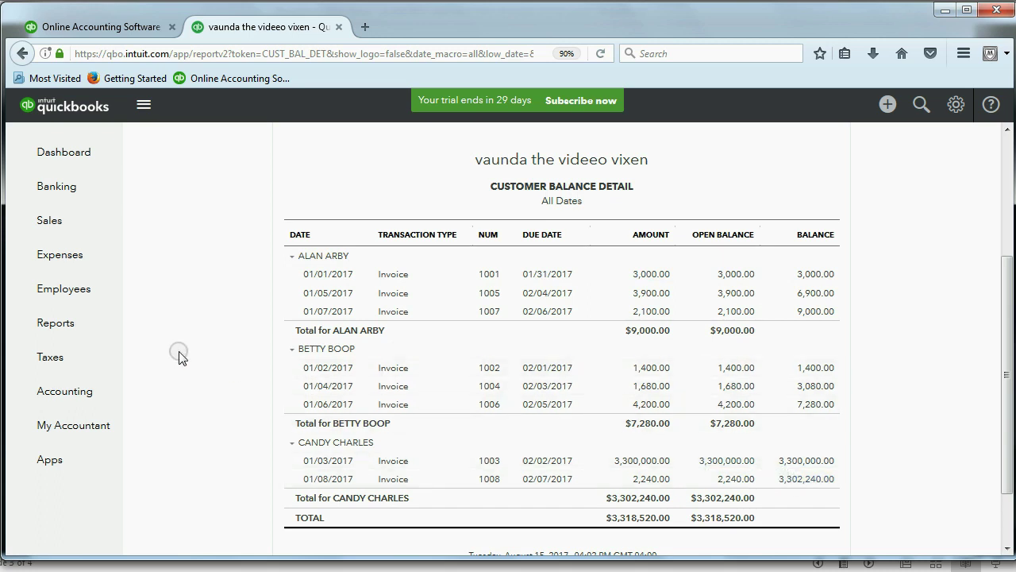
- Open the Trial Balance custom report and scroll through its $3,318,520.00 totals
{"action": "left_click", "coordinate": [64, 329]}
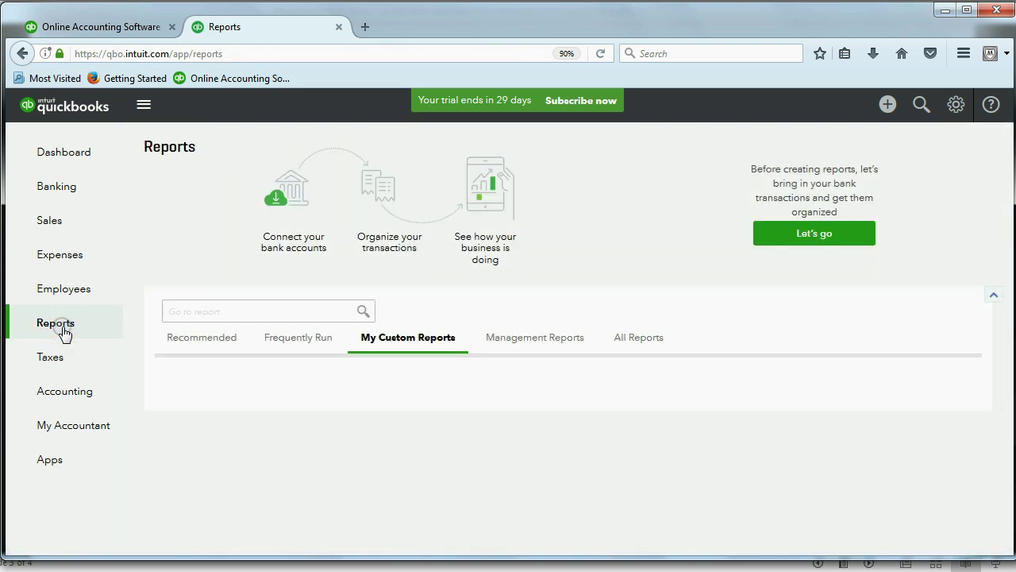
{"action": "left_click", "coordinate": [200, 452]}
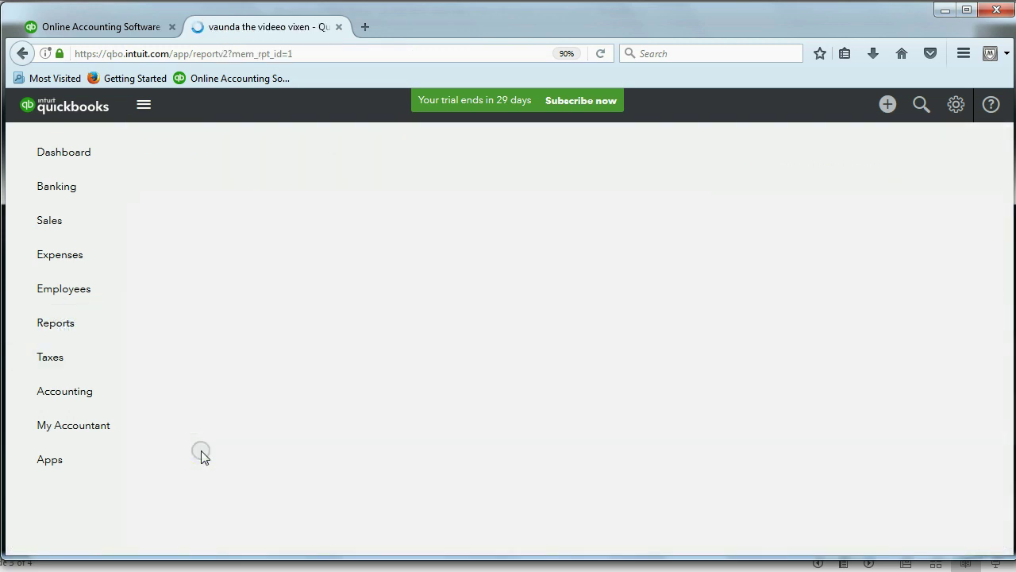
{"action": "scroll", "coordinate": [409, 375], "scroll_direction": "down", "scroll_amount": 2}
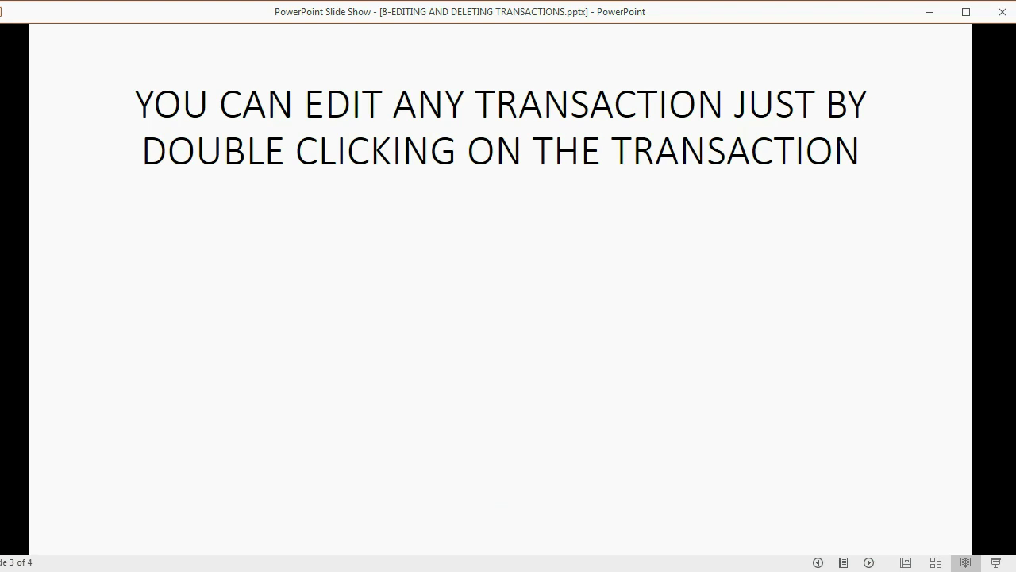
- Advance to slide 4 on double-clicking summary numbers to see their transactions
{"action": "key", "text": "Right"}
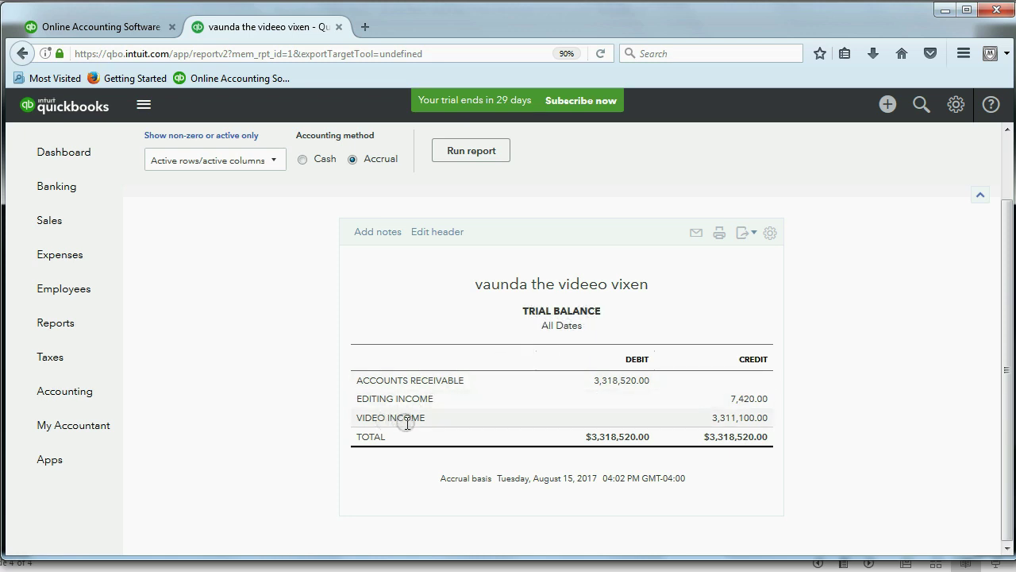
- Drill into the 3,311,100.00 Video Income credit to list its four invoices, including 1003
{"action": "left_click_drag", "start_coordinate": [709, 419], "coordinate": [732, 417]}
{"action": "left_click", "coordinate": [702, 418]}
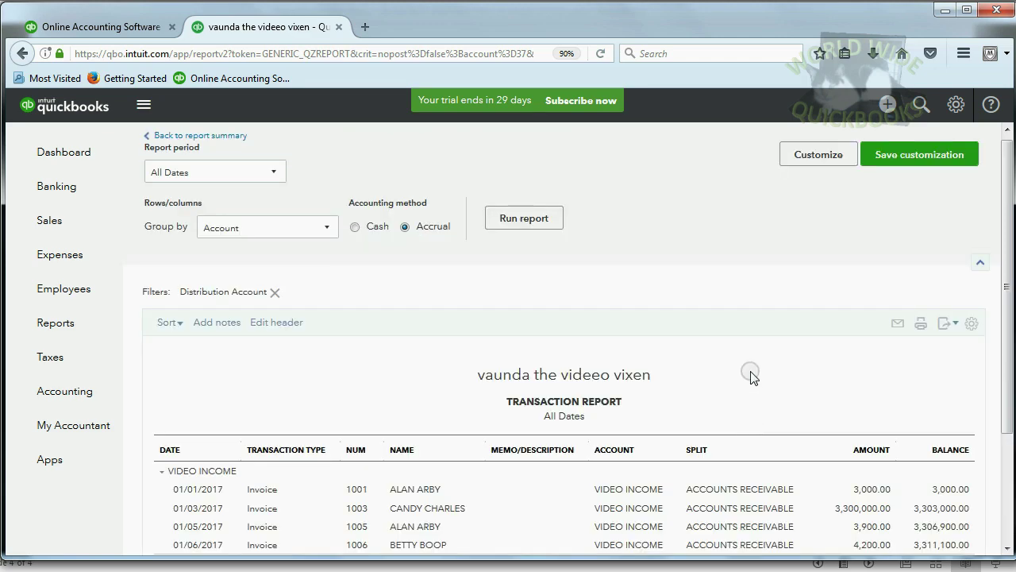
{"action": "scroll", "coordinate": [753, 421], "scroll_direction": "down", "scroll_amount": 3}
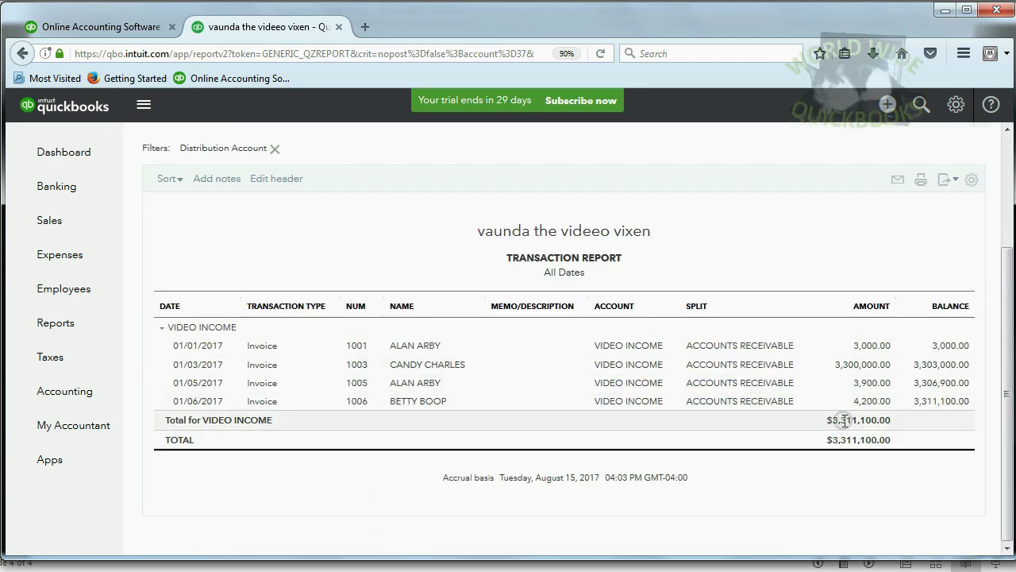
{"action": "left_click", "coordinate": [427, 364]}
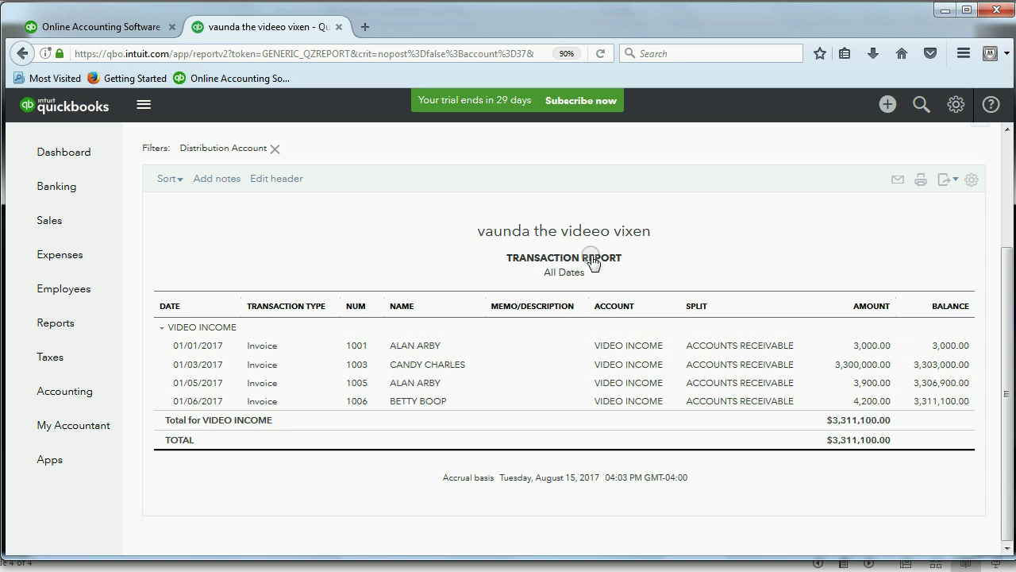
- Open Invoice #1003 from the Video Income report, restore quantity 11, save and close it
{"action": "left_click", "coordinate": [848, 365]}
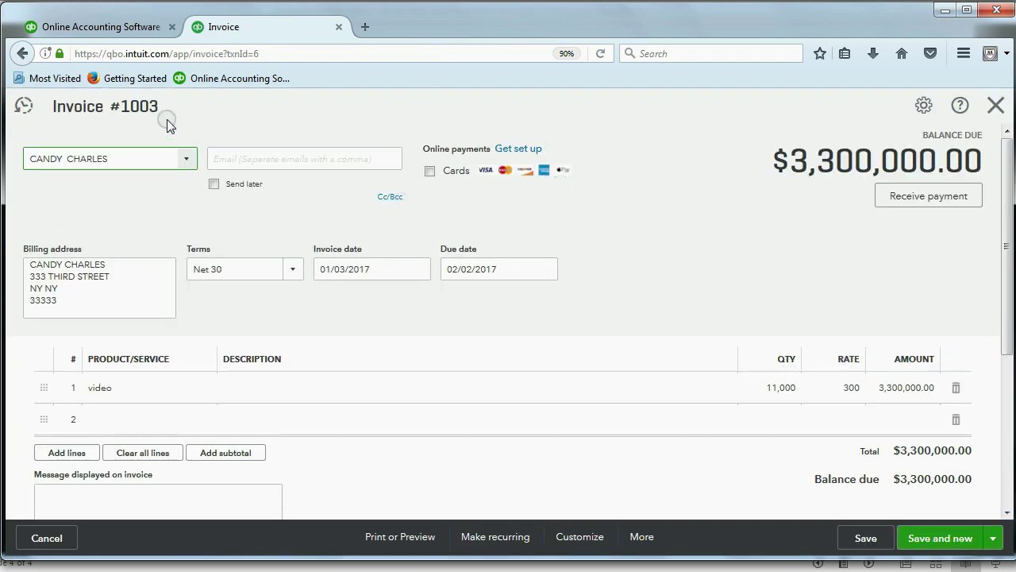
{"action": "left_click", "coordinate": [786, 388]}
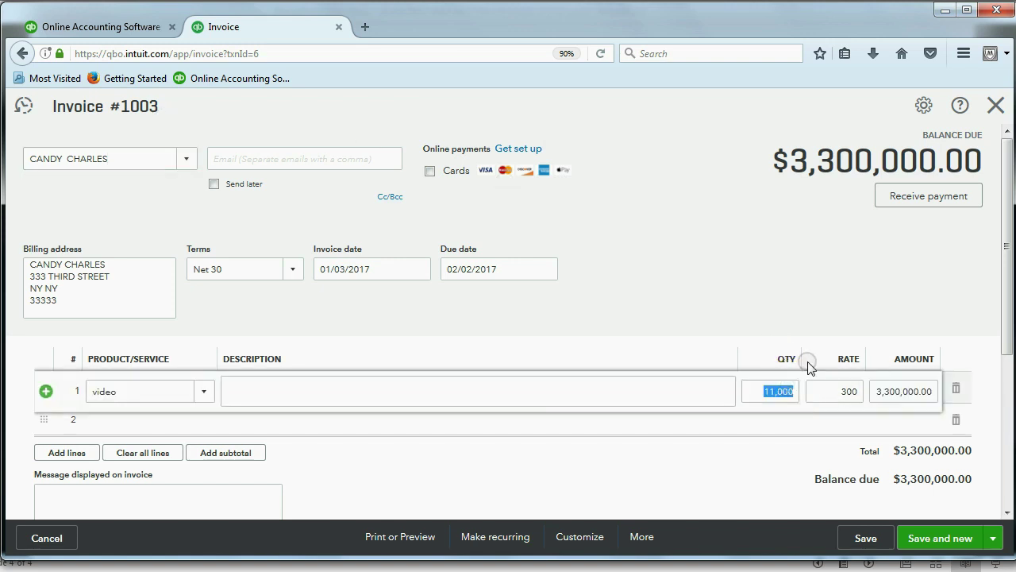
{"action": "type", "text": "11"}
{"action": "key", "text": "Tab"}
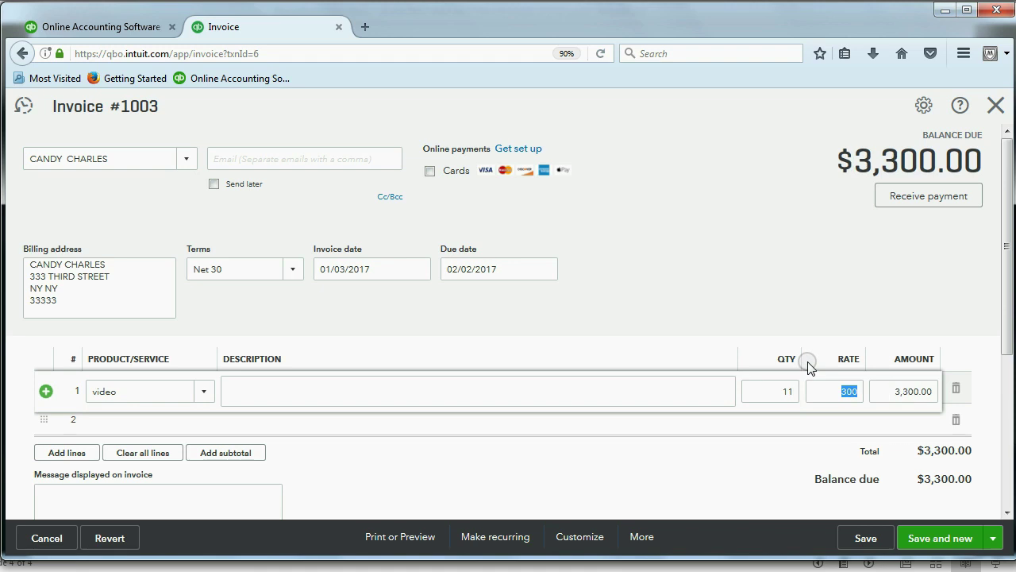
{"action": "key", "text": "Tab"}
{"action": "key", "text": "Tab"}
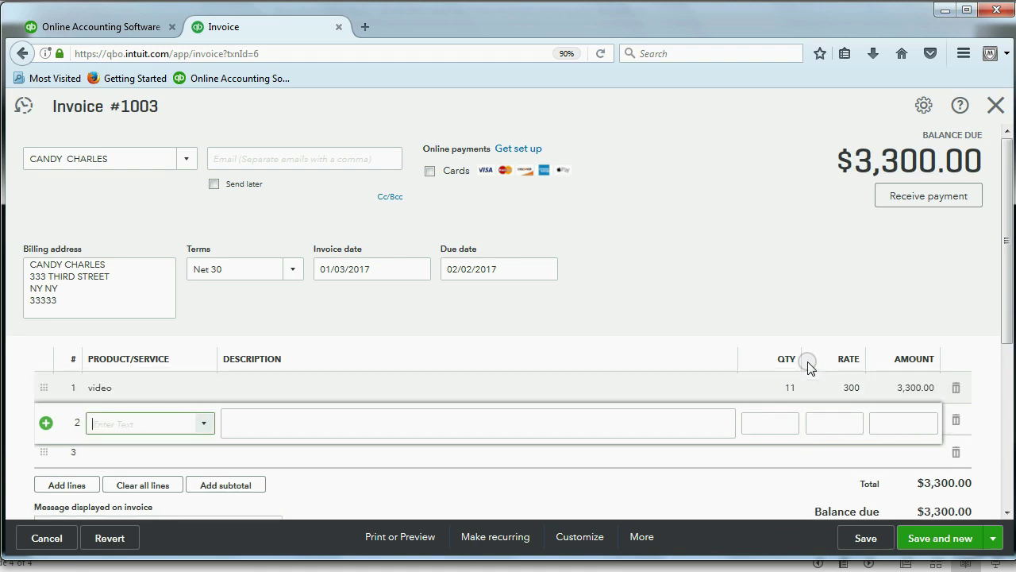
{"action": "left_click", "coordinate": [859, 538]}
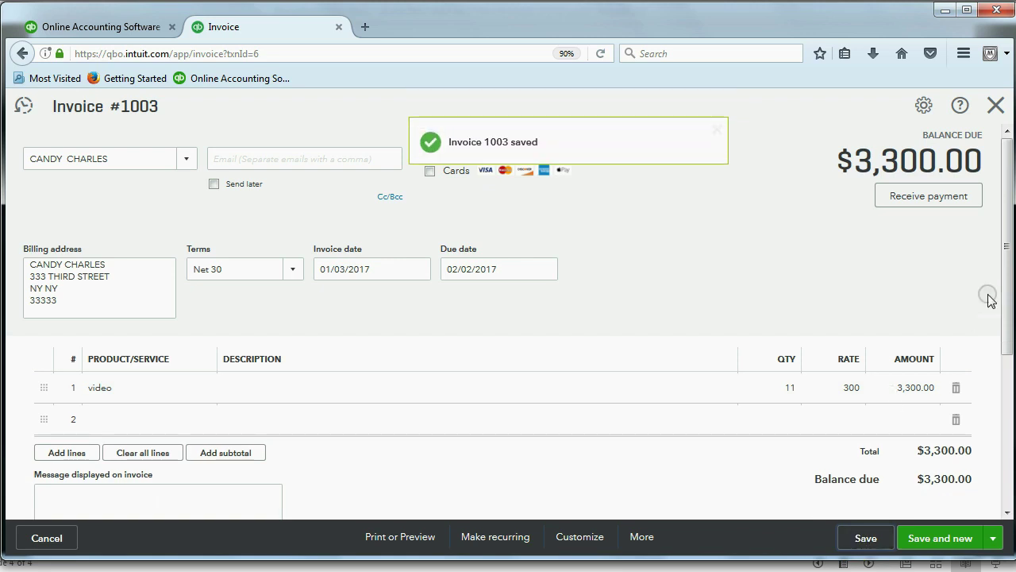
{"action": "left_click", "coordinate": [994, 105]}
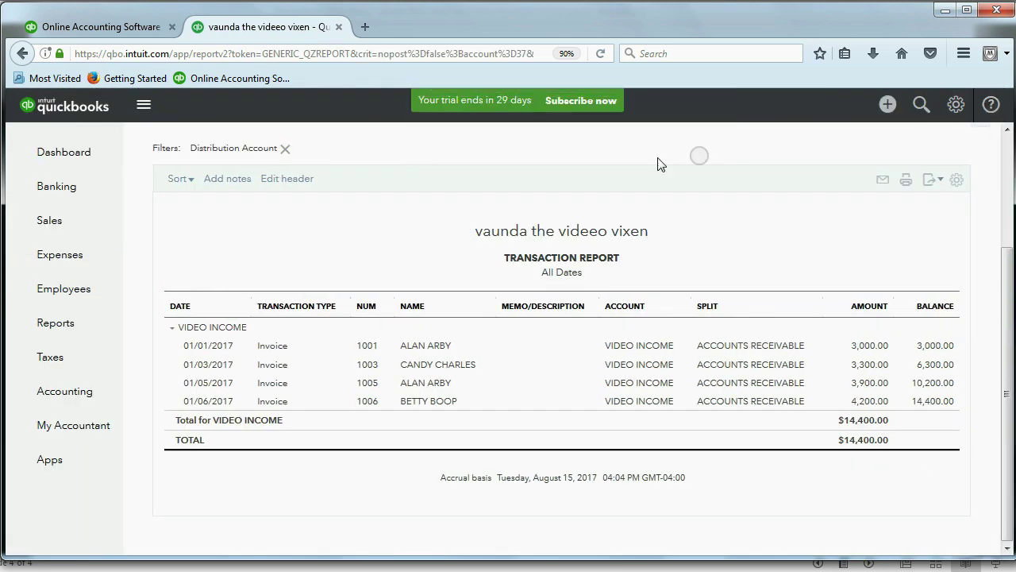
- Reopen the Trial Balance under My Custom Reports to confirm the $21,820.00 totals
{"action": "left_click", "coordinate": [56, 323]}
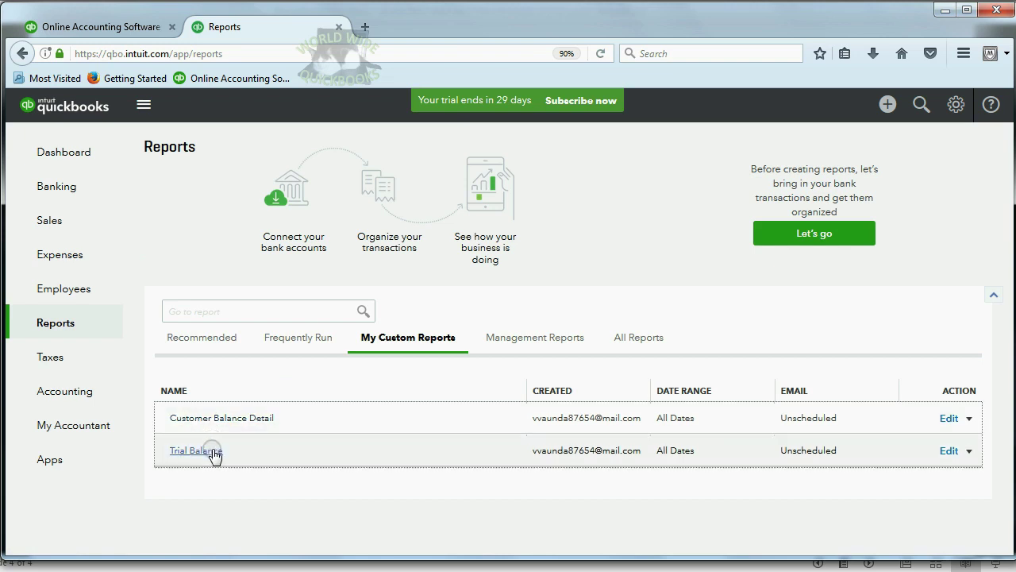
{"action": "left_click", "coordinate": [215, 450]}
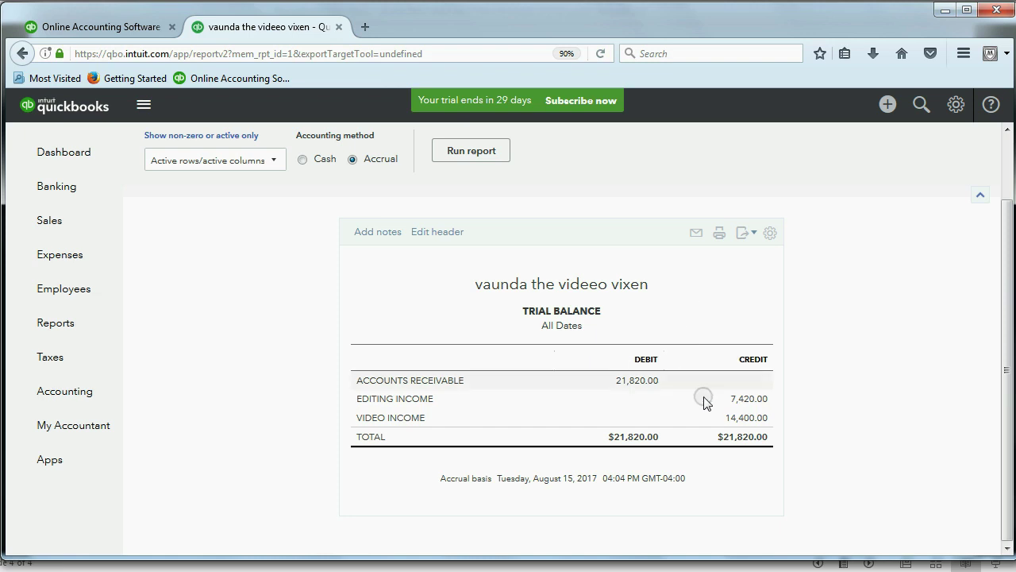
- Drill into the 7,420.00 Editing Income total and open Invoice #1007 from its 2,100.00 amount
{"action": "left_click", "coordinate": [741, 400]}
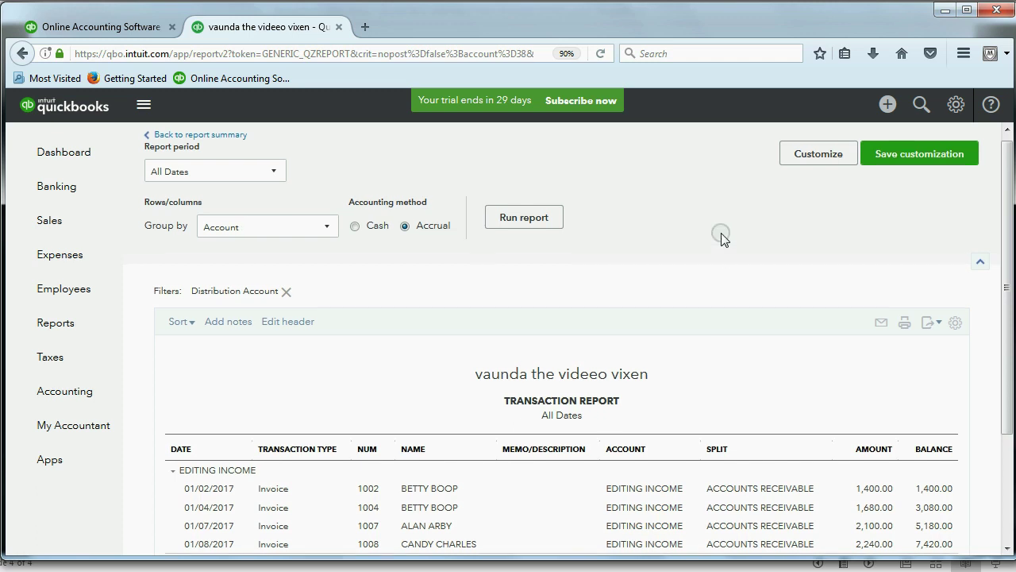
{"action": "scroll", "coordinate": [718, 302], "scroll_direction": "down", "scroll_amount": 3}
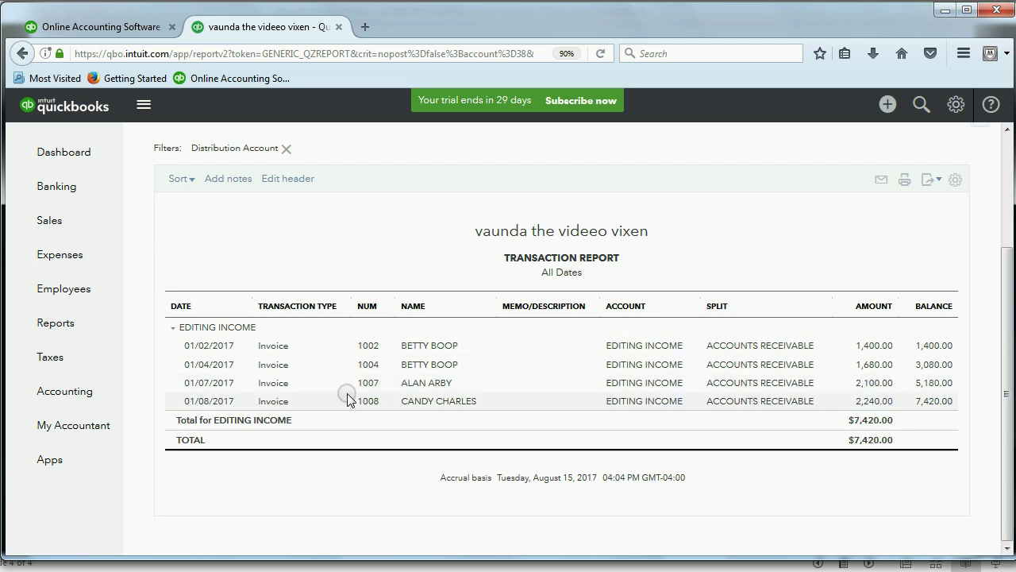
{"action": "left_click", "coordinate": [869, 385]}
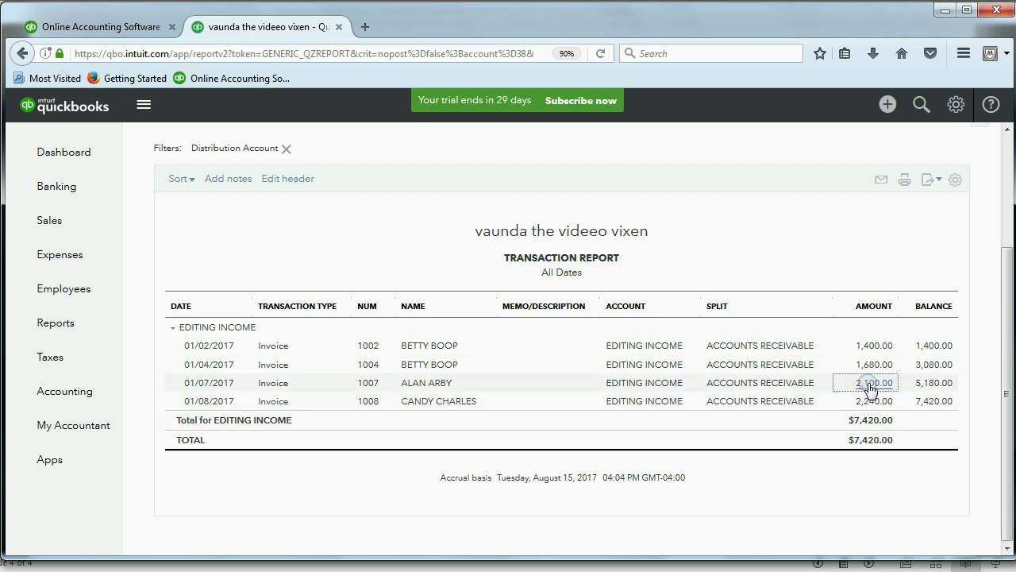